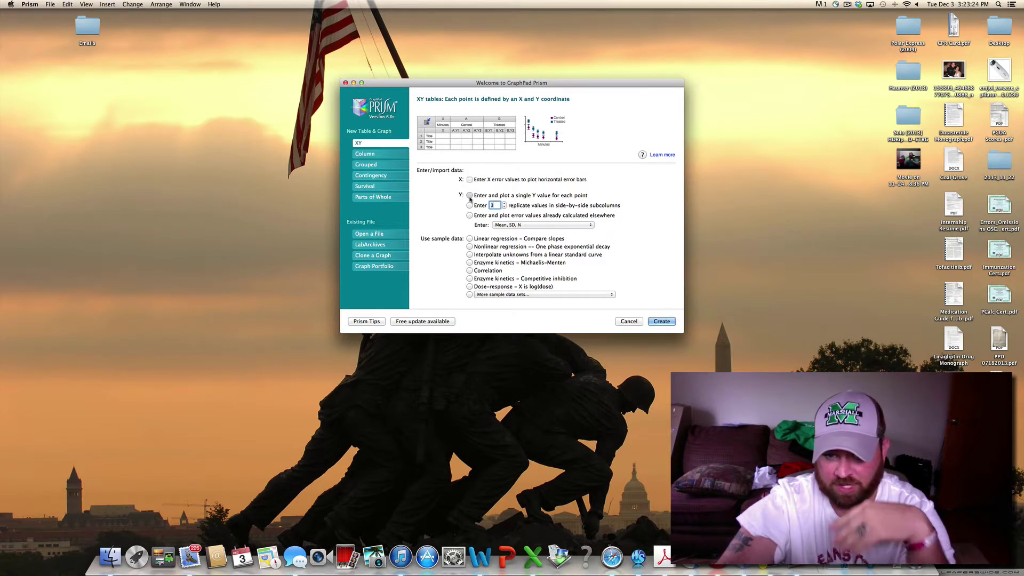
# Create an XY data table set to enter and plot a single Y value per point
pyautogui.click(469, 197)
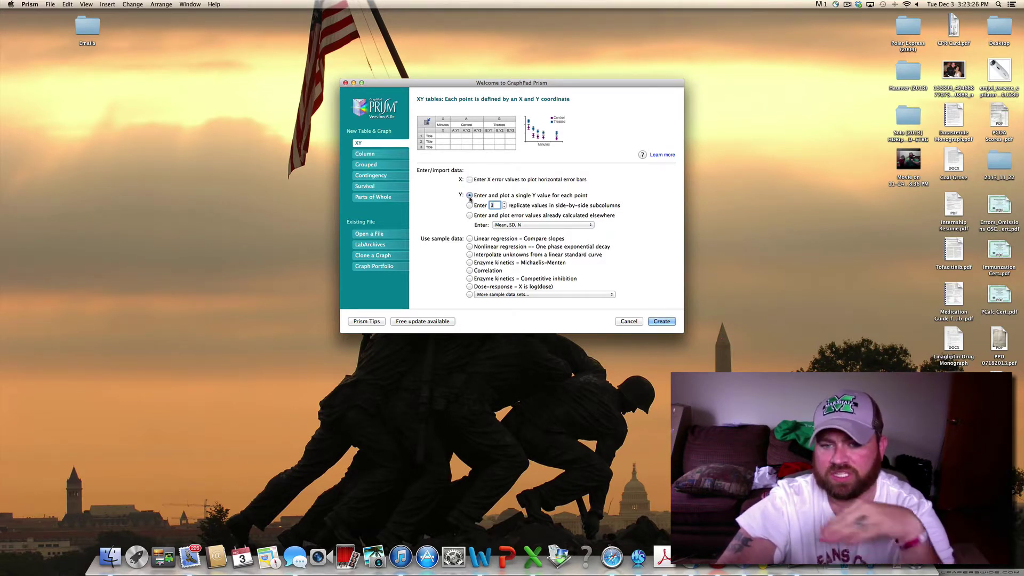
pyautogui.click(661, 321)
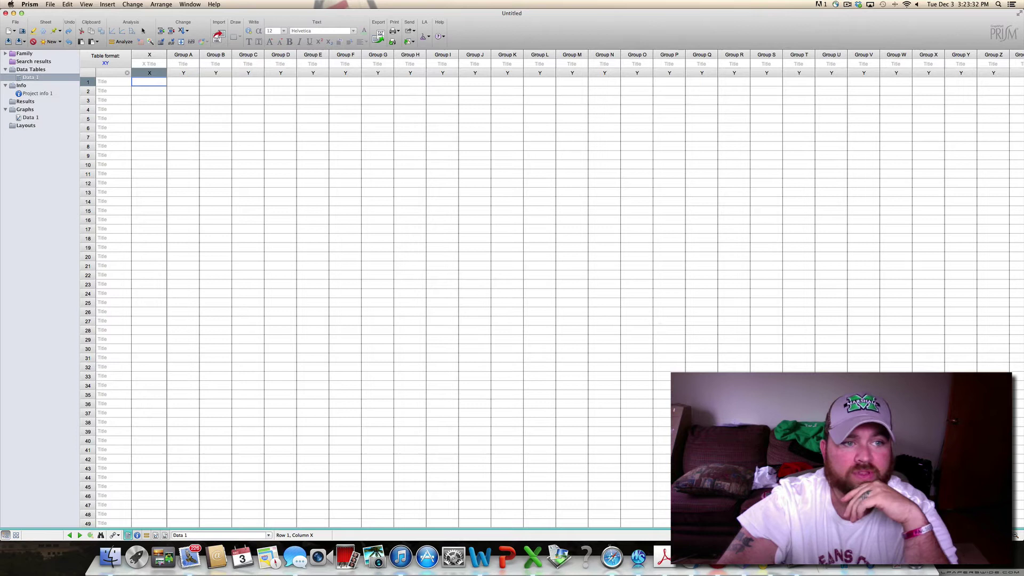
# Title the X column EG and the Group A–C columns 6, 7 and 8, then bring up the lab PDF
pyautogui.click(152, 64)
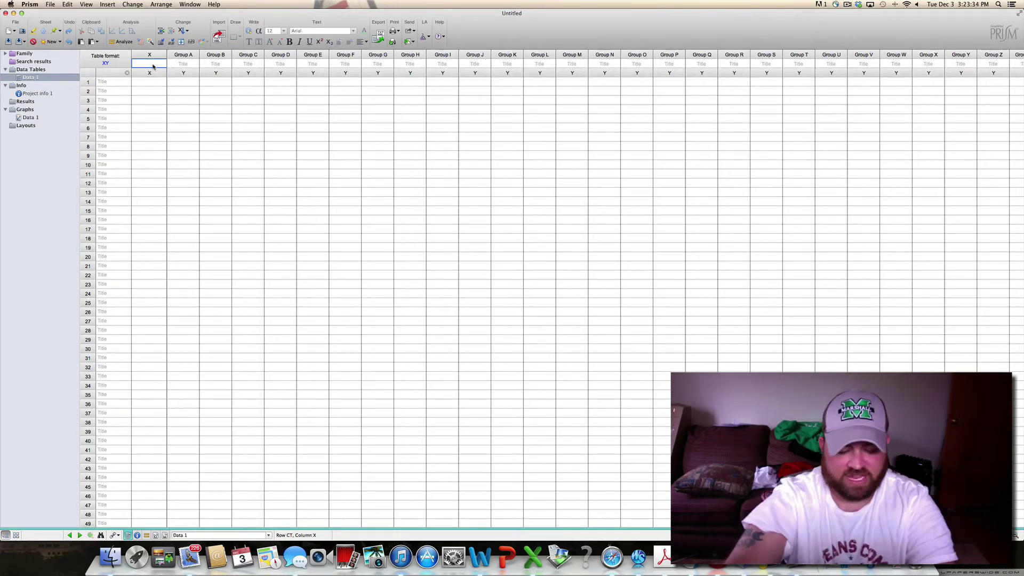
pyautogui.write('EG')
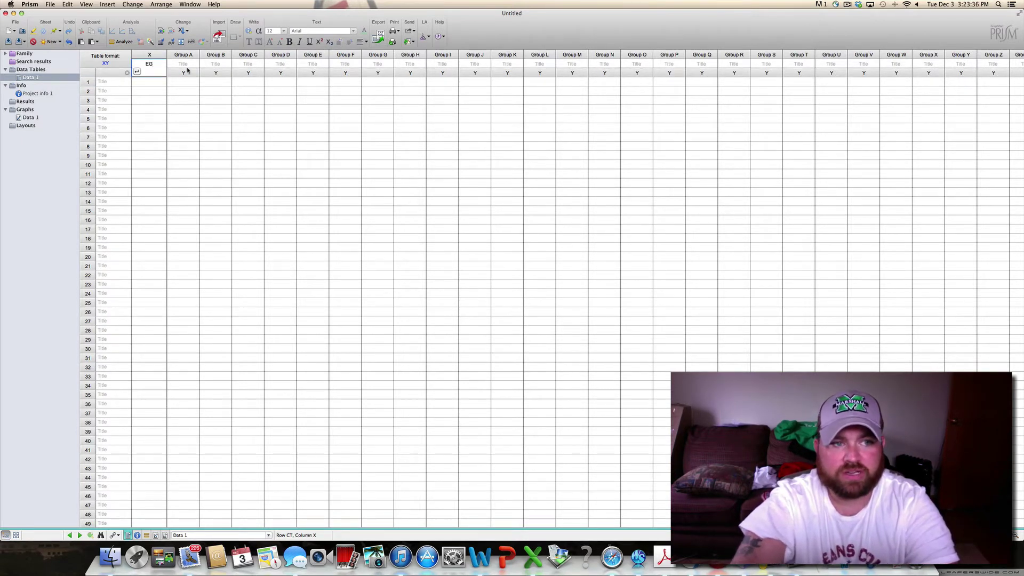
pyautogui.click(186, 63)
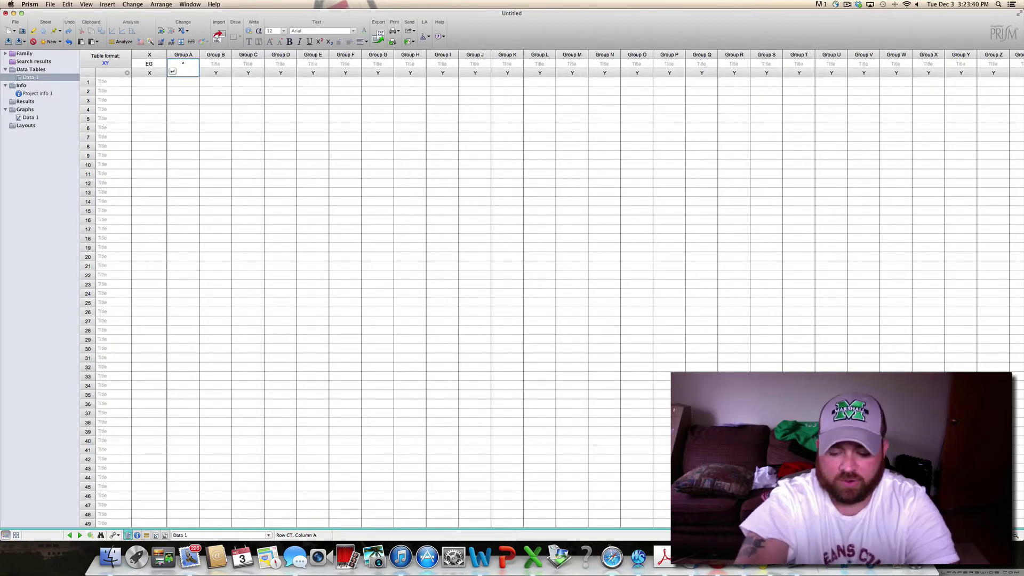
pyautogui.write('6')
pyautogui.click(211, 64)
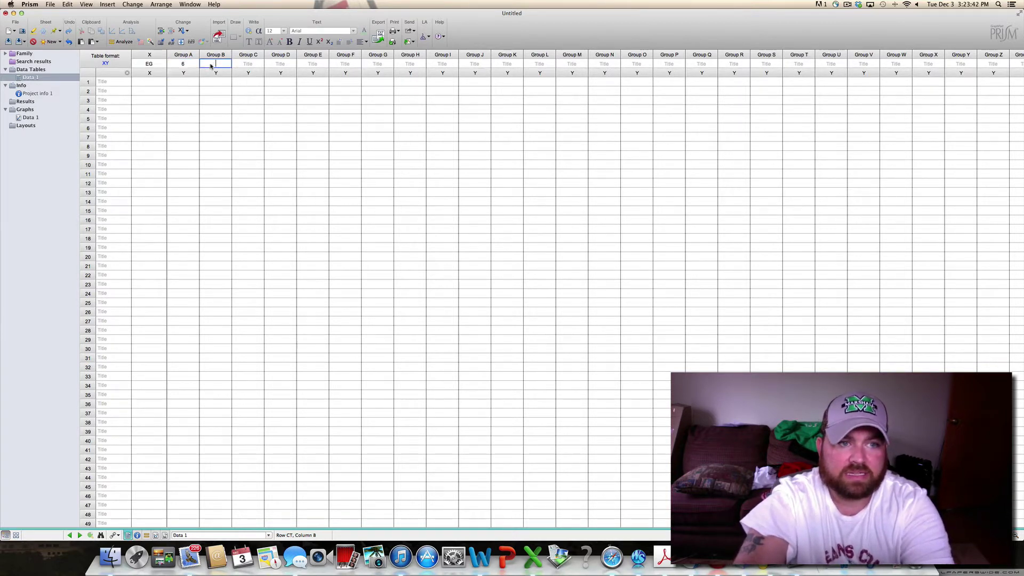
pyautogui.write('7')
pyautogui.click(259, 65)
pyautogui.write('8')
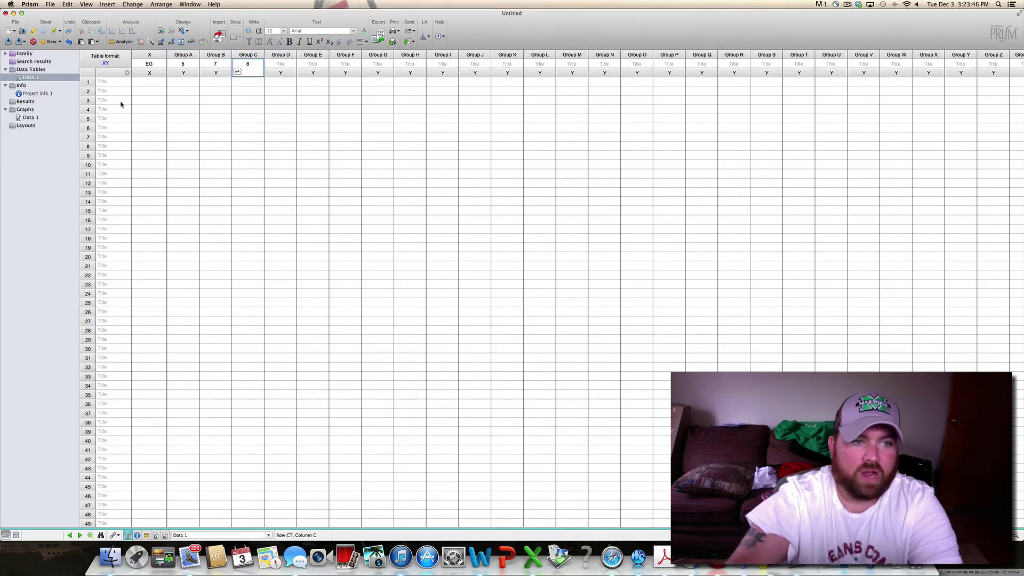
pyautogui.click(665, 566)
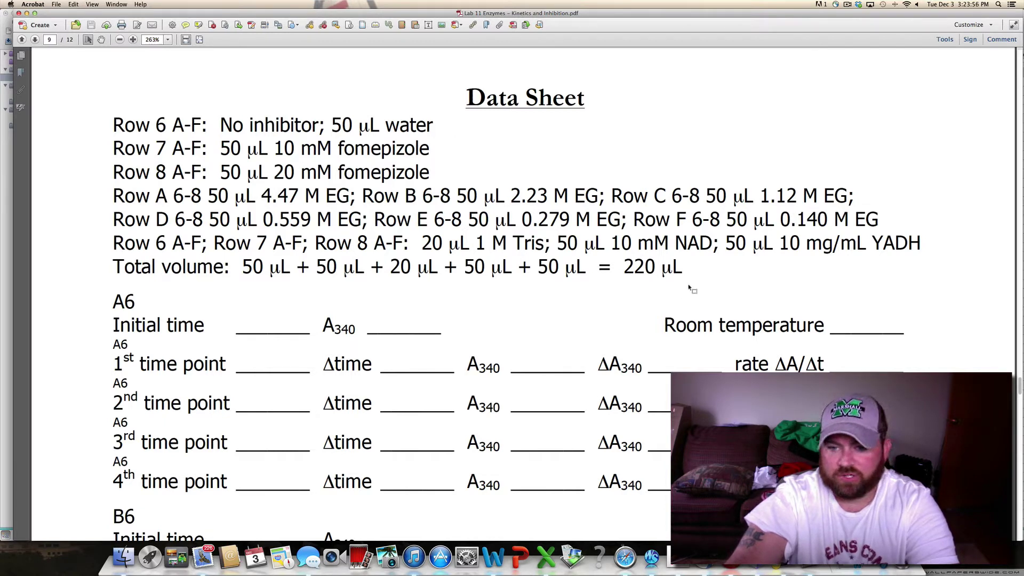
# Highlight the 220 µL total volume, 50 µL EG volume and 4.47 M Row A concentration, then return to Prism
pyautogui.moveTo(655, 261); pyautogui.dragTo(627, 259)
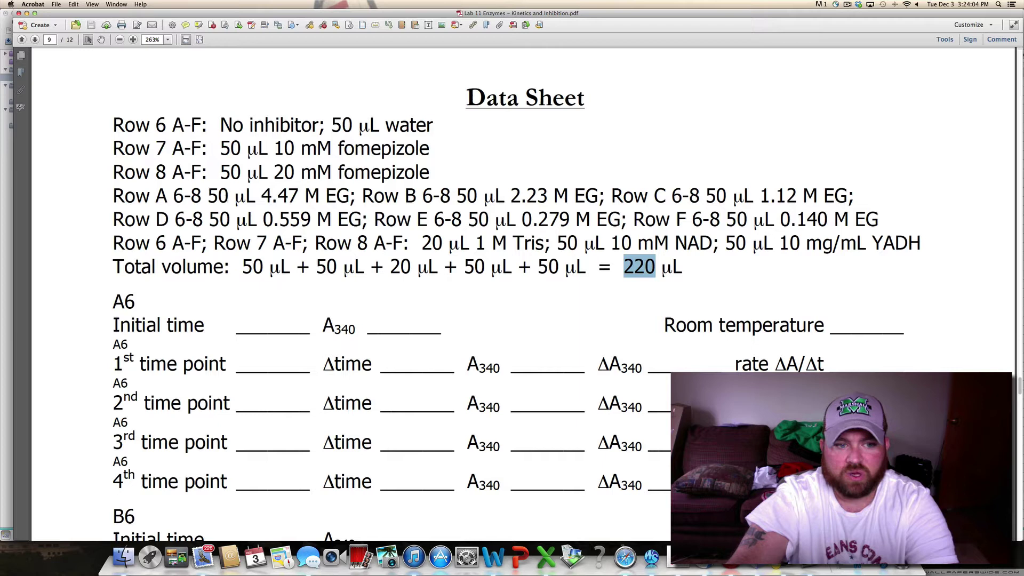
pyautogui.doubleClick(218, 195)
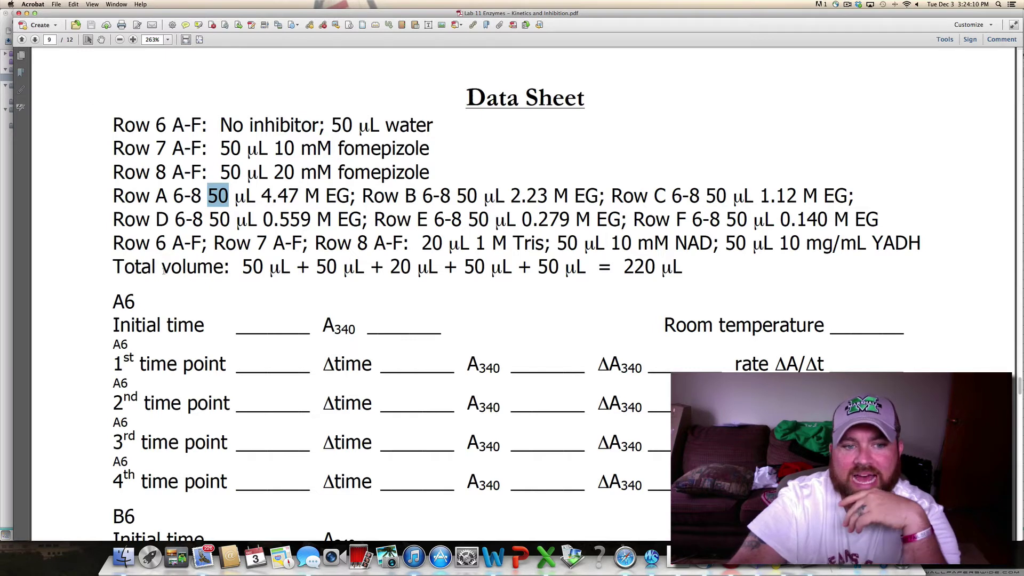
pyautogui.moveTo(299, 195); pyautogui.dragTo(259, 188)
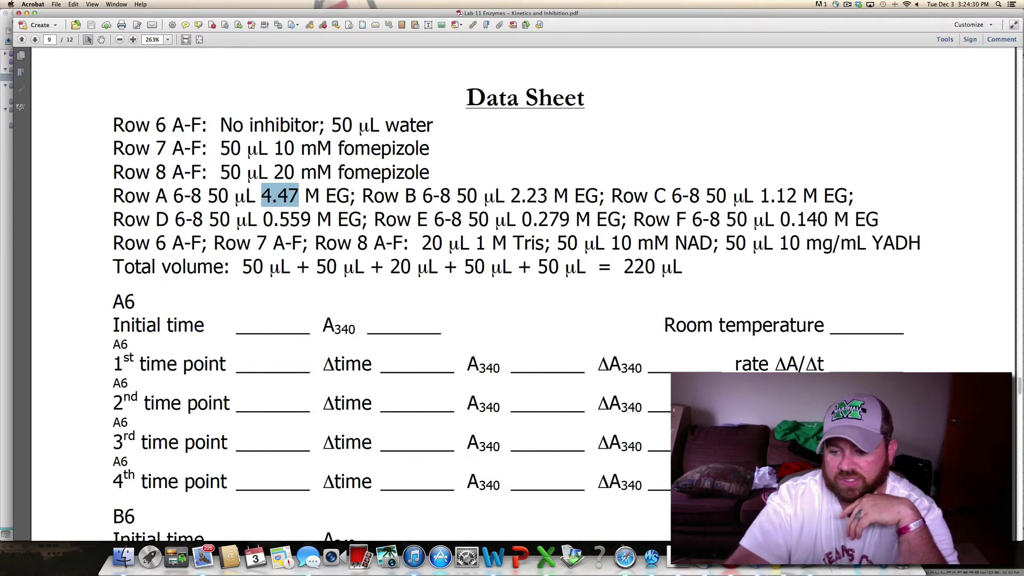
pyautogui.press('super+Tab')
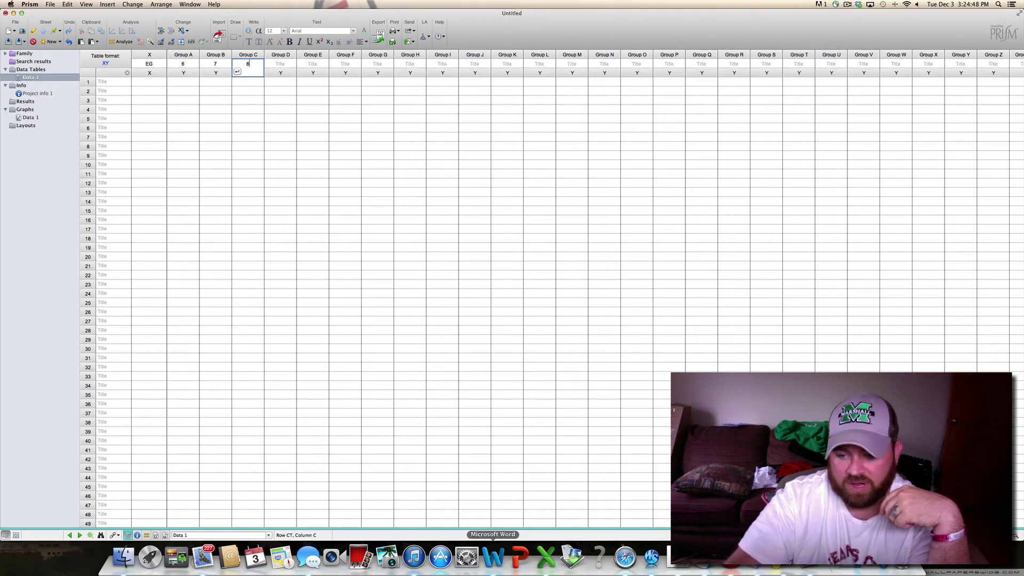
# Switch back to the Acrobat data sheet listing the Row A–F EG concentrations
pyautogui.press('super+Tab')
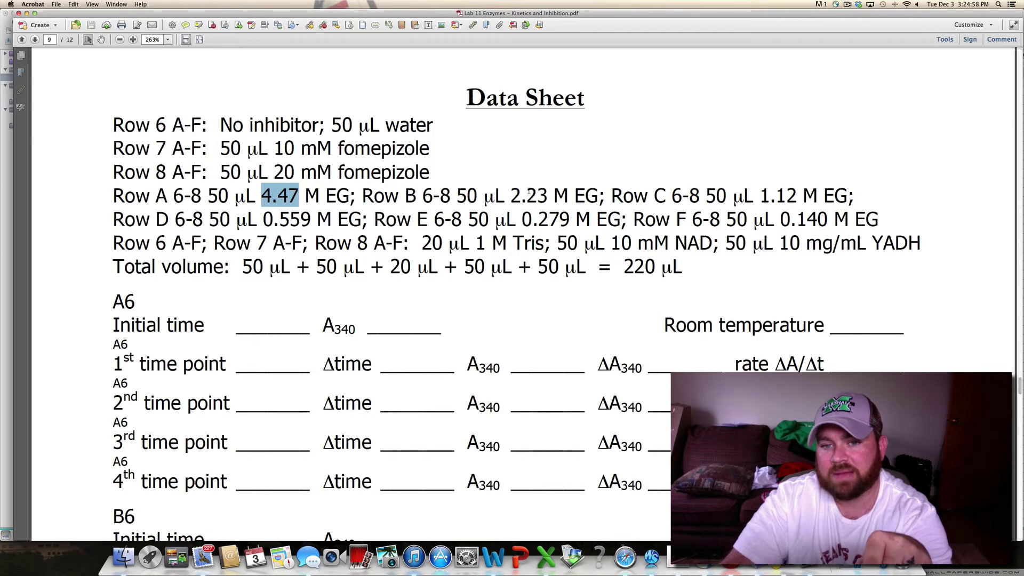
# Highlight the 2.23 M Row B concentration and scroll through the A6–F6 sections
pyautogui.moveTo(548, 195); pyautogui.dragTo(510, 196)
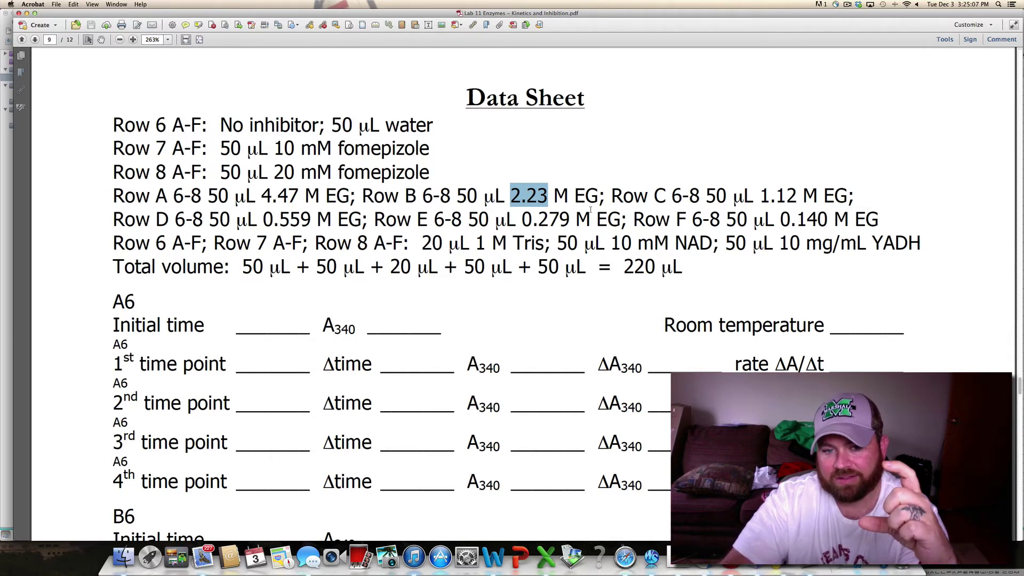
pyautogui.scroll(-1, 562, 337)
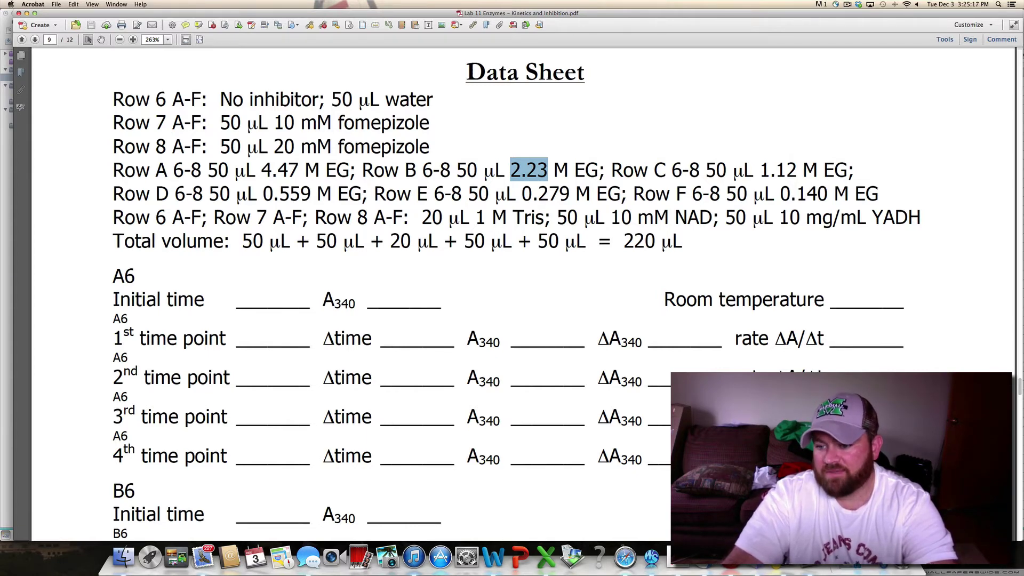
pyautogui.scroll(-5, 512, 293)
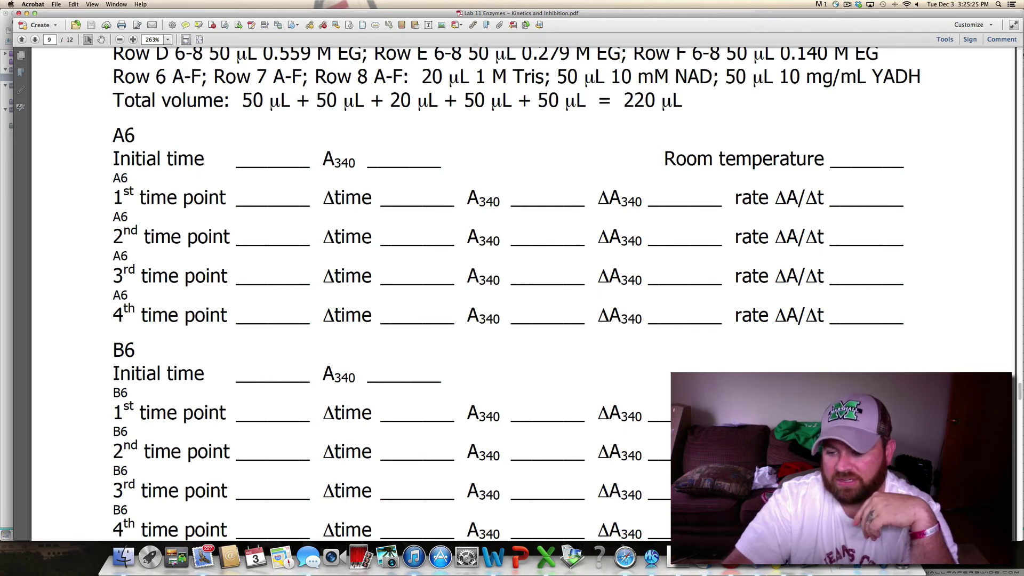
pyautogui.press('super+shift+2')
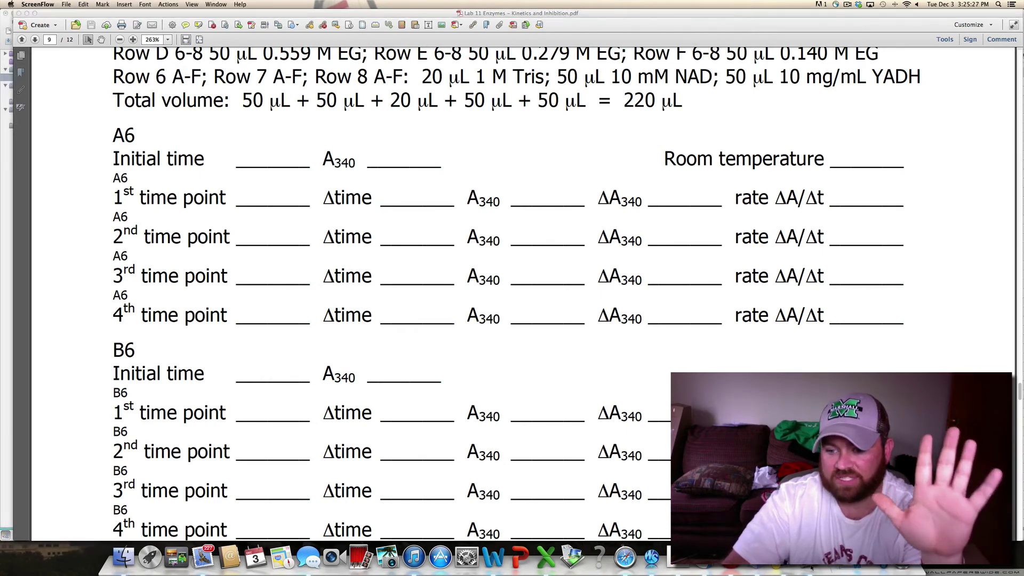
pyautogui.press('super+Tab')
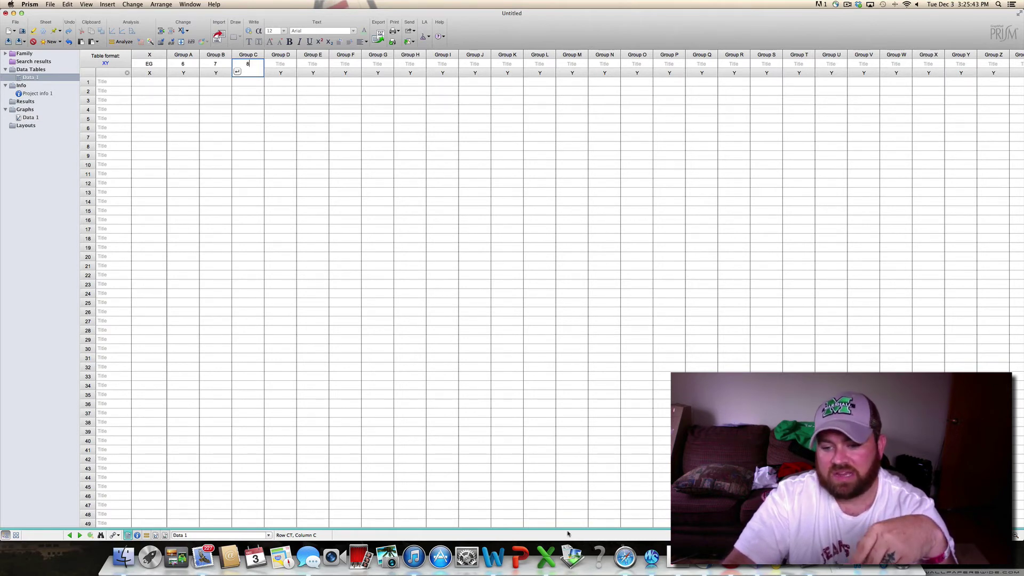
# Return to the data sheet and scroll down to the blank E6, F6 and A7 rows on page 10
pyautogui.click(677, 556)
pyautogui.scroll(-3, 512, 293)
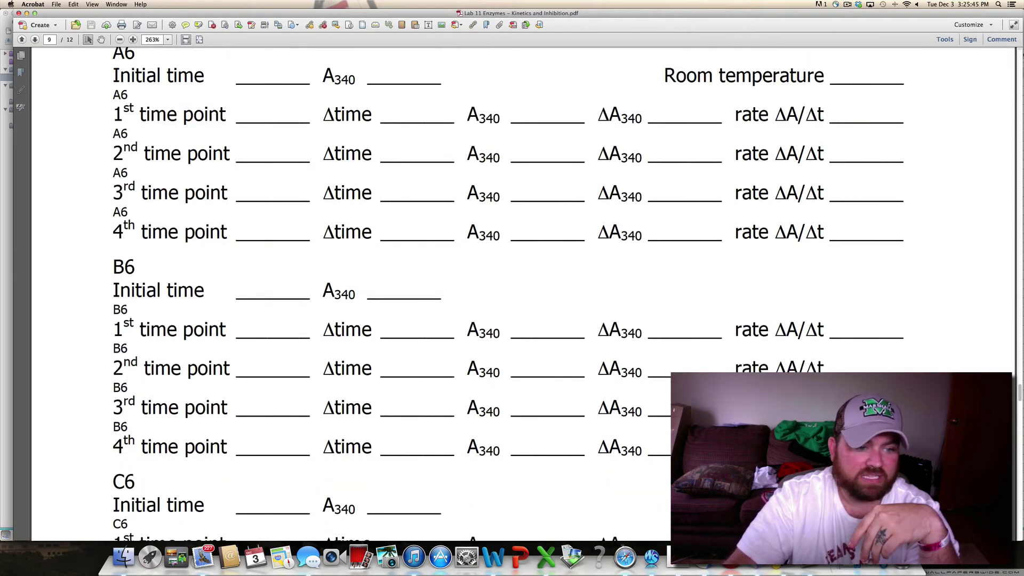
pyautogui.scroll(-10, 511, 293)
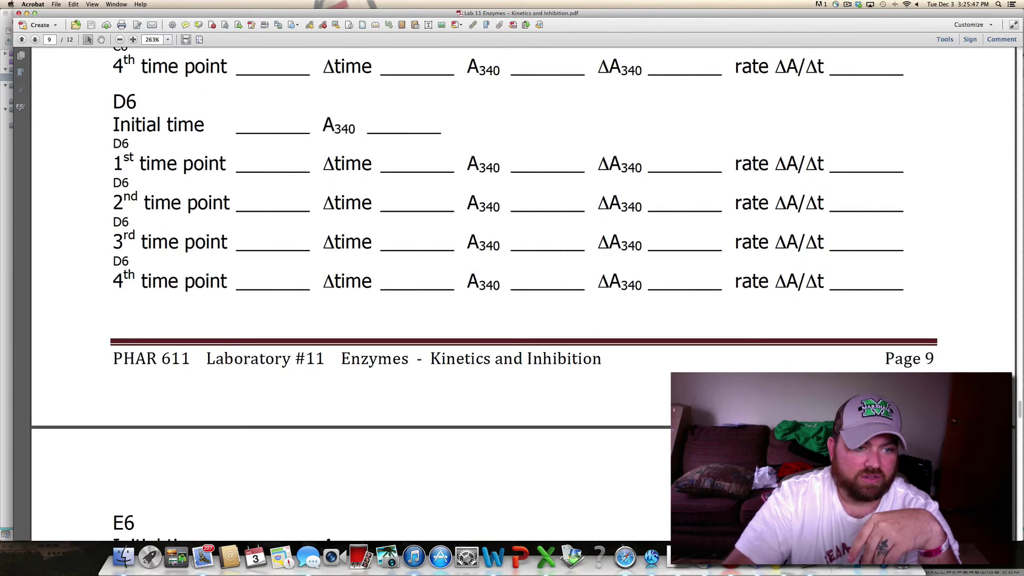
pyautogui.scroll(-8, 512, 293)
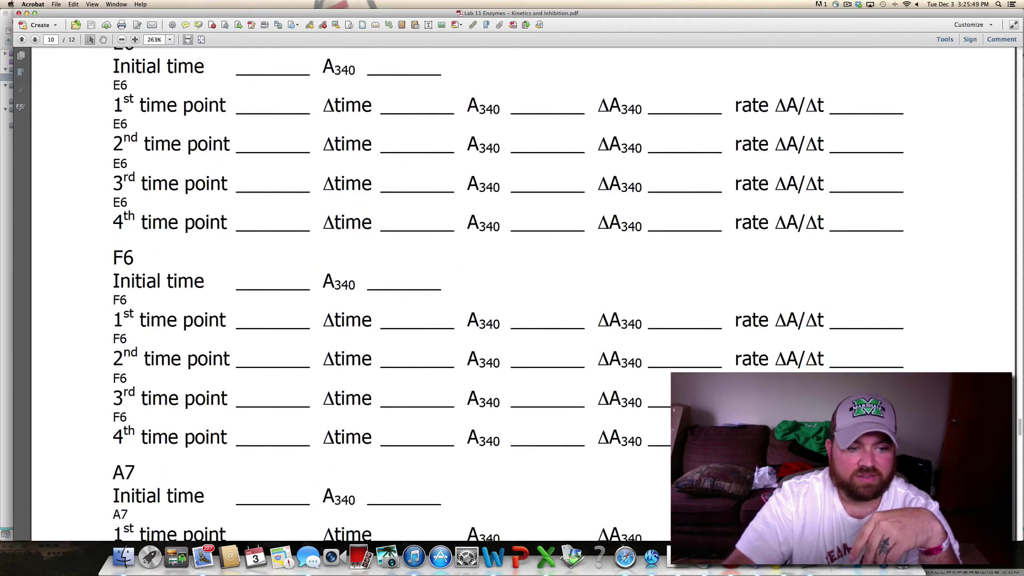
pyautogui.scroll(-1, 512, 293)
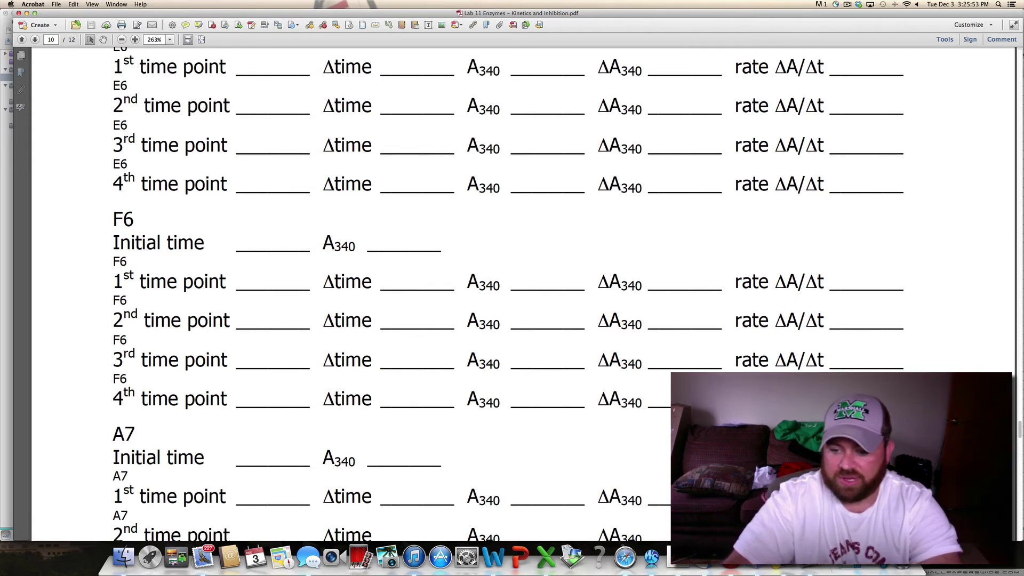
# Open the recent Labb 11.pzfx project and show its Data 1 graph of curves 6, 7 and 8
pyautogui.press('super+Tab')
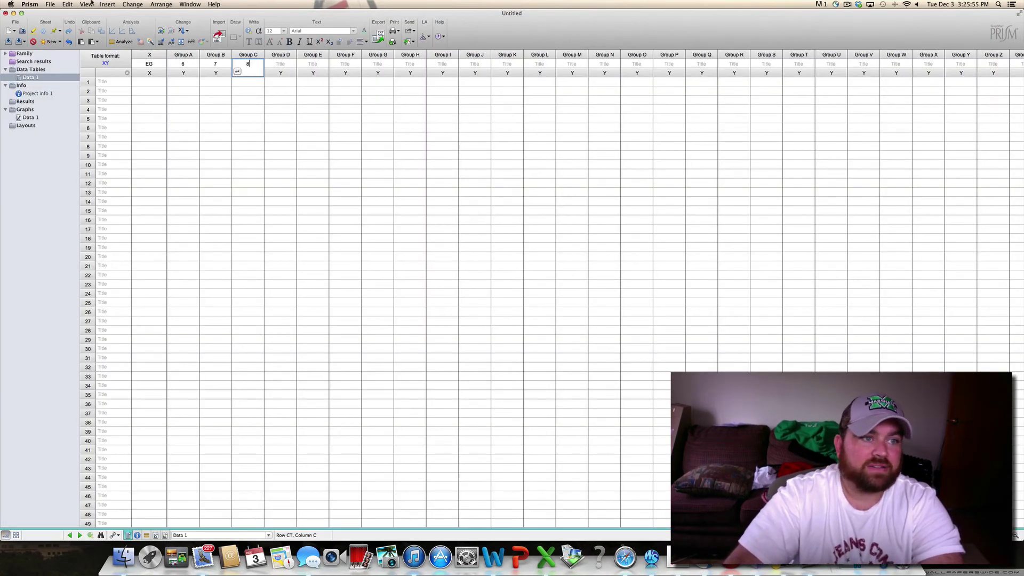
pyautogui.click(50, 4)
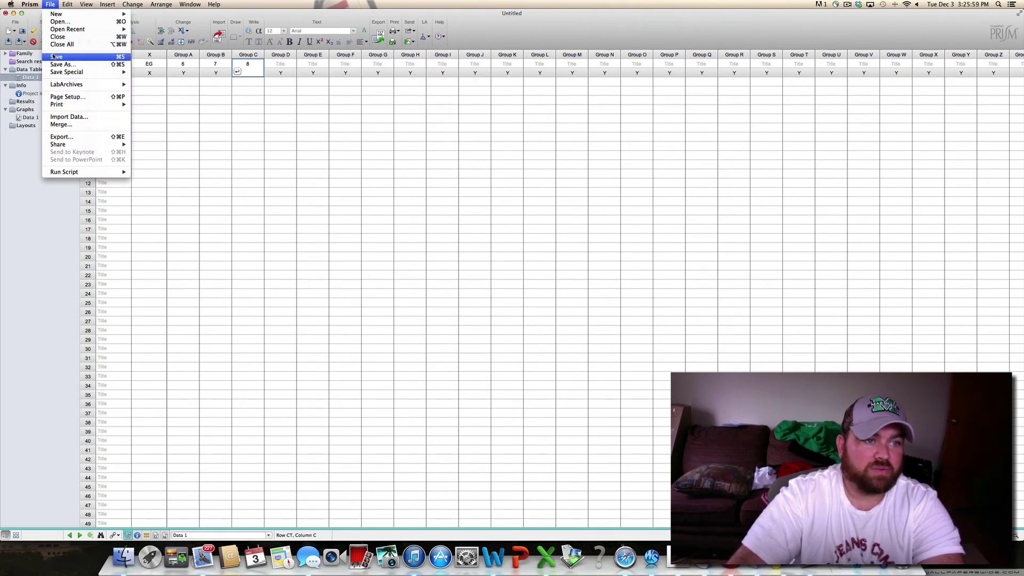
pyautogui.moveTo(67, 29)
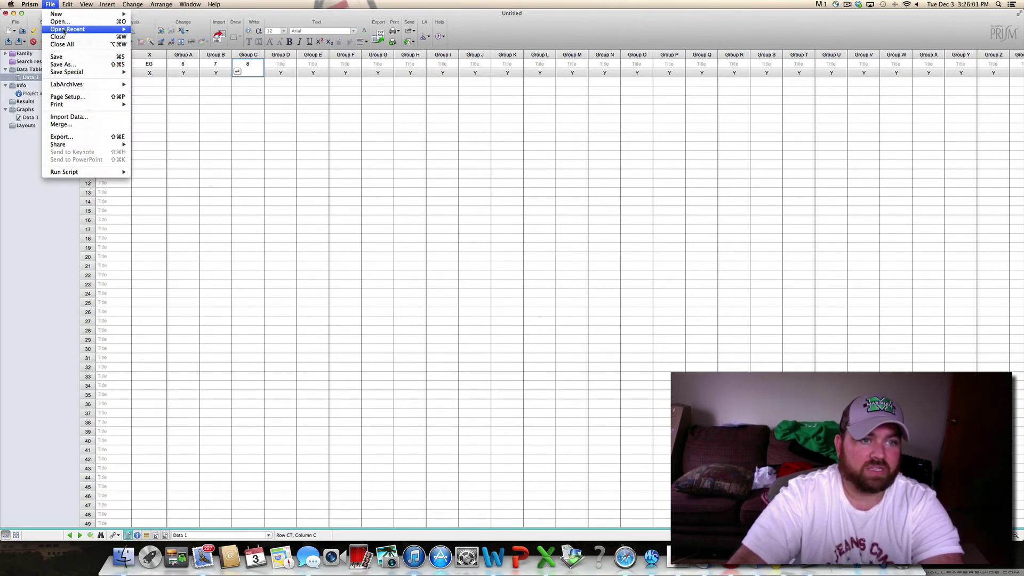
pyautogui.click(160, 29)
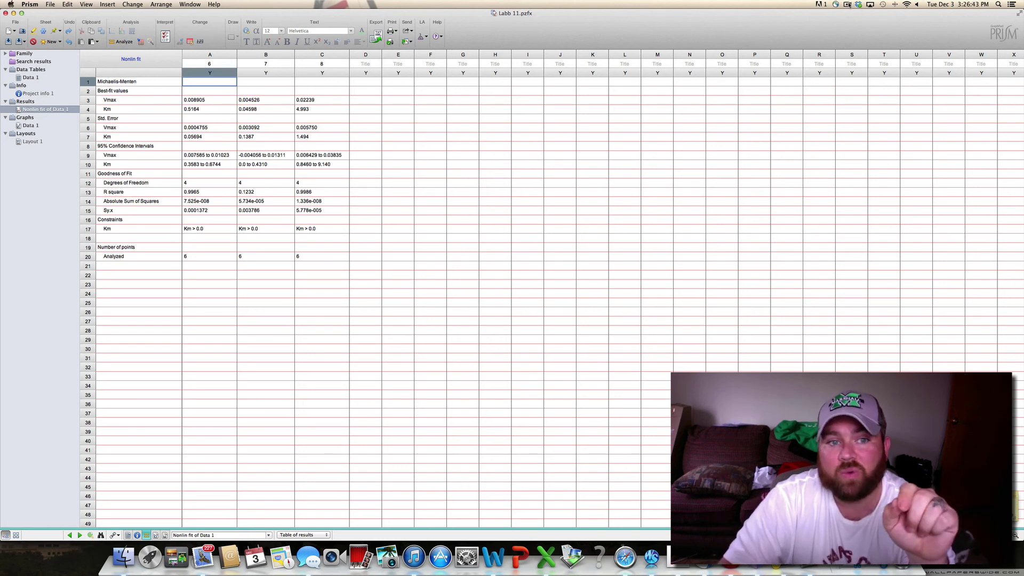
pyautogui.click(29, 125)
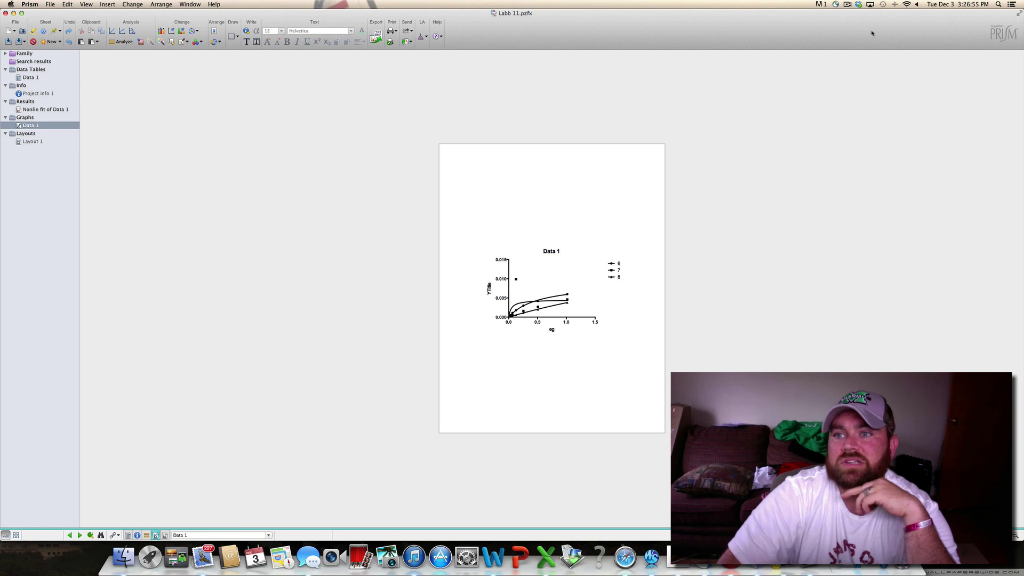
pyautogui.click(846, 4)
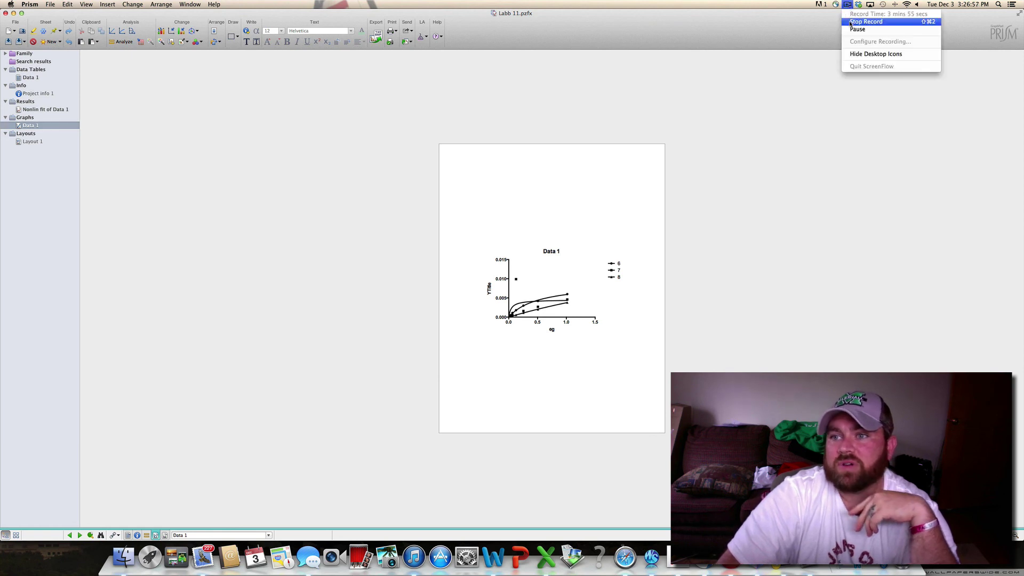